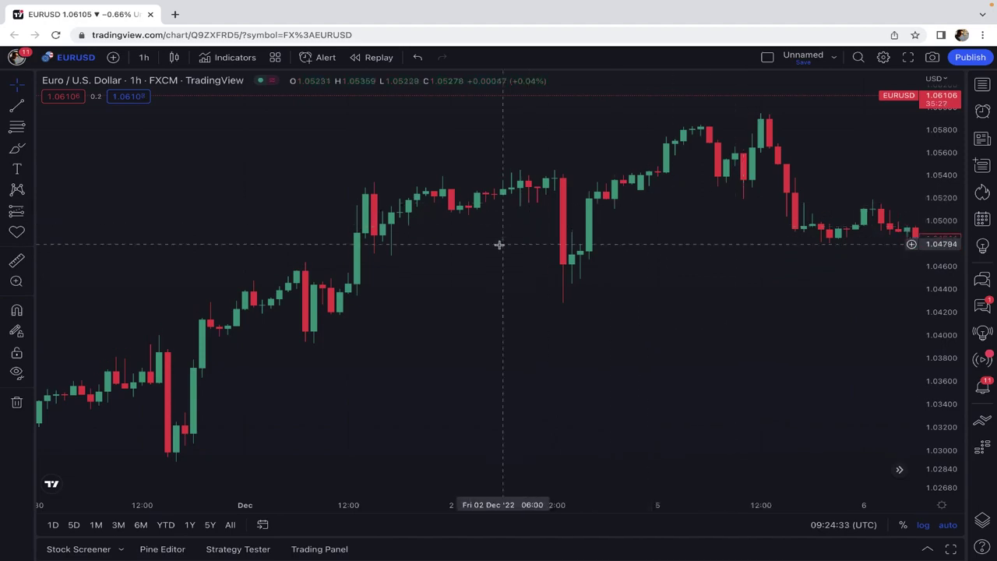
Step: Switch the chart to the 1-hour timeframe and confirm EURUSD is the loaded symbol
click(144, 57)
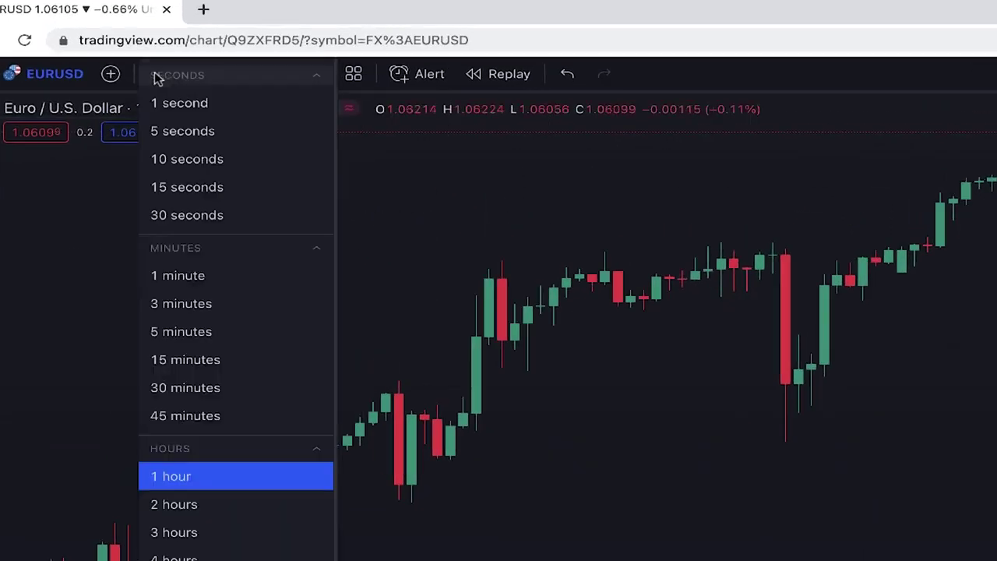
click(236, 470)
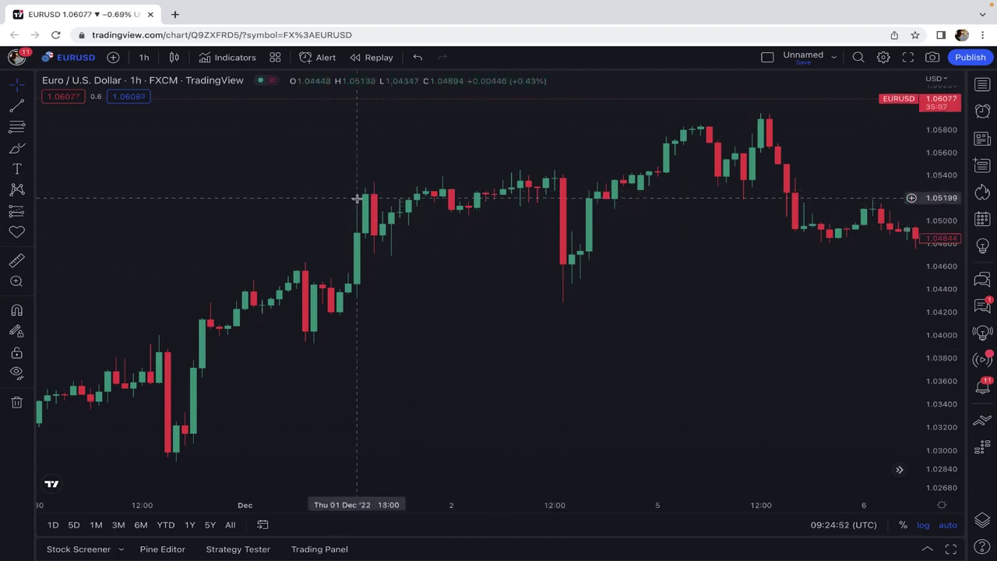
click(70, 57)
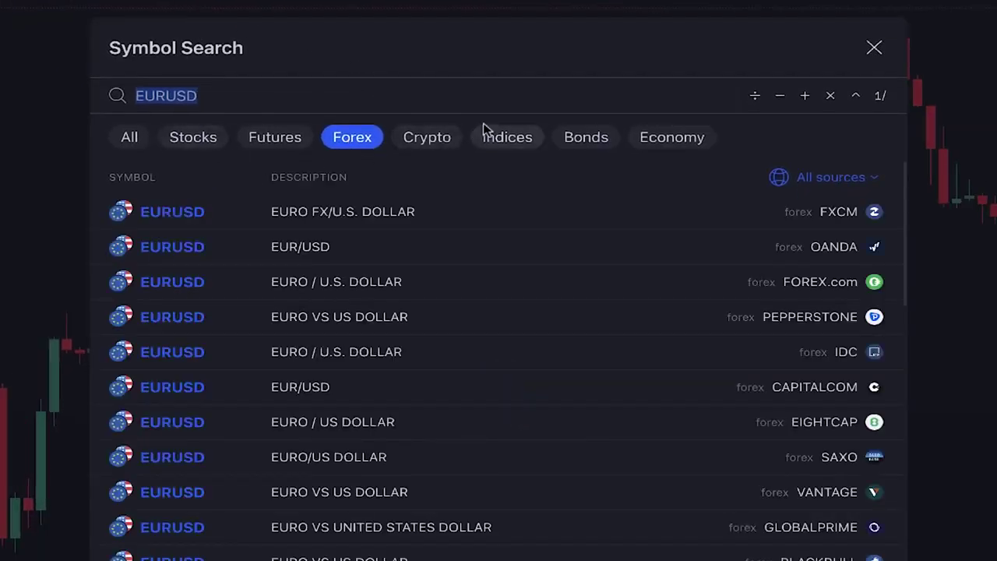
click(873, 47)
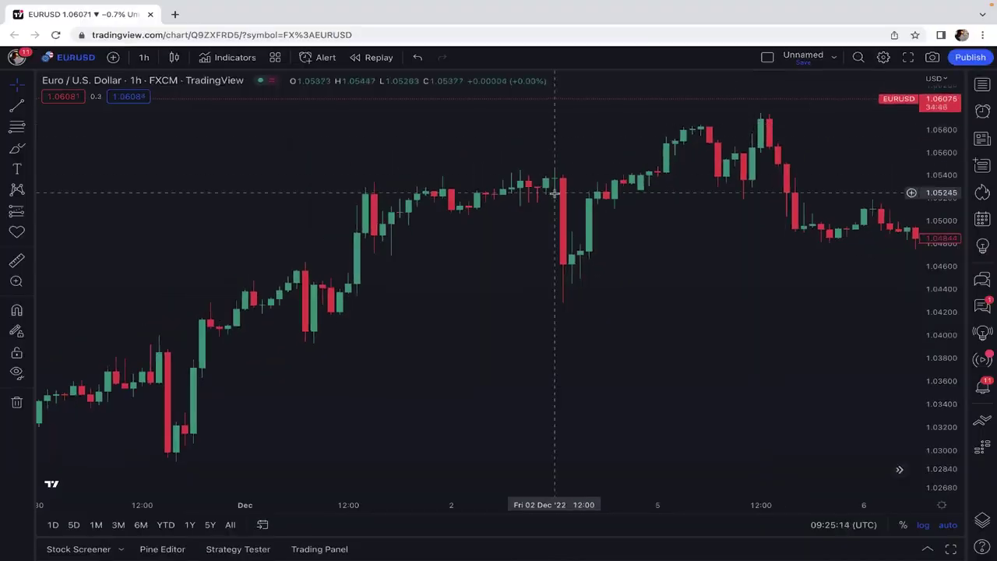
Step: Search 'std' and add the STD-Filtered, N-Pole Gaussian Filter [Loxx] to the chart
click(237, 59)
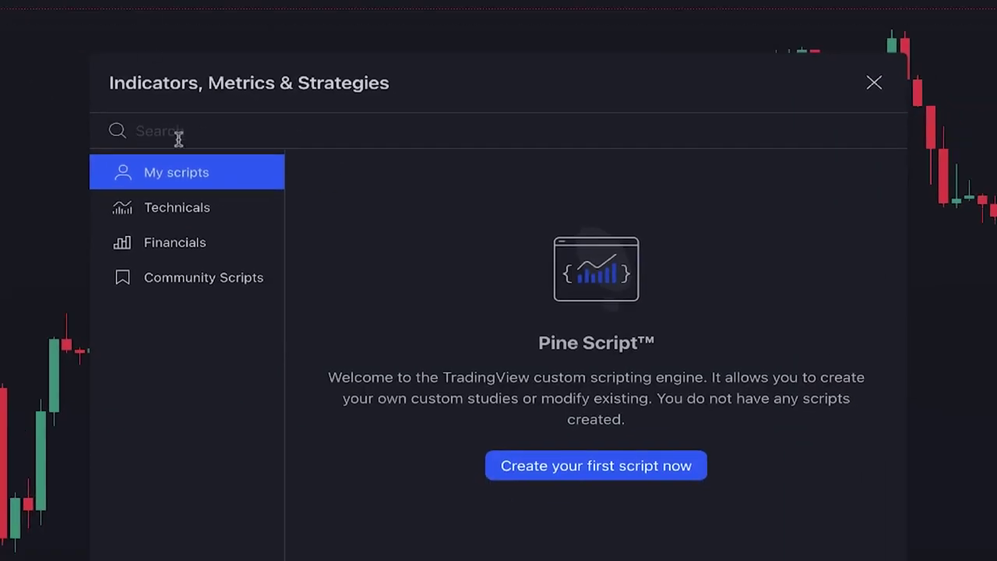
text(std)
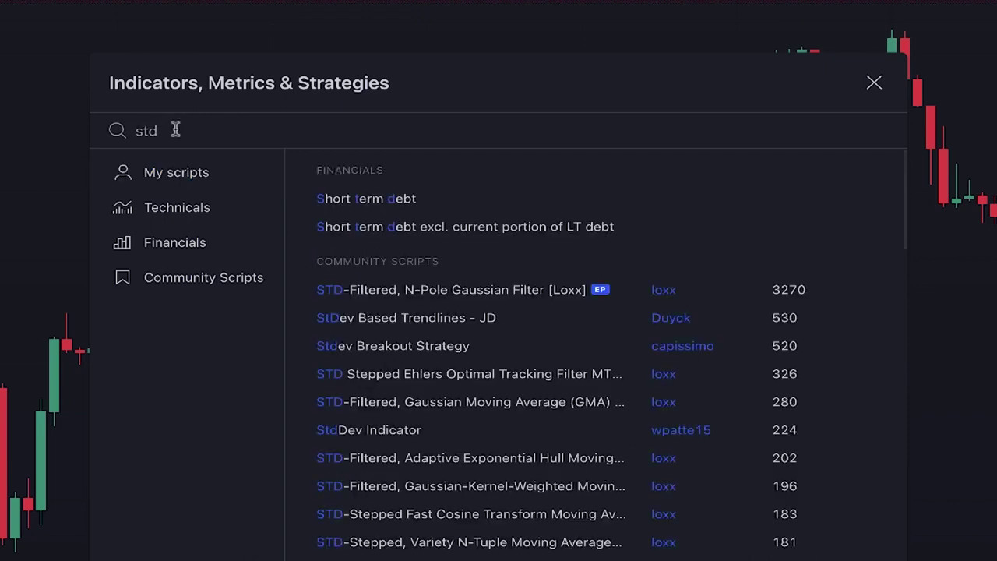
click(411, 300)
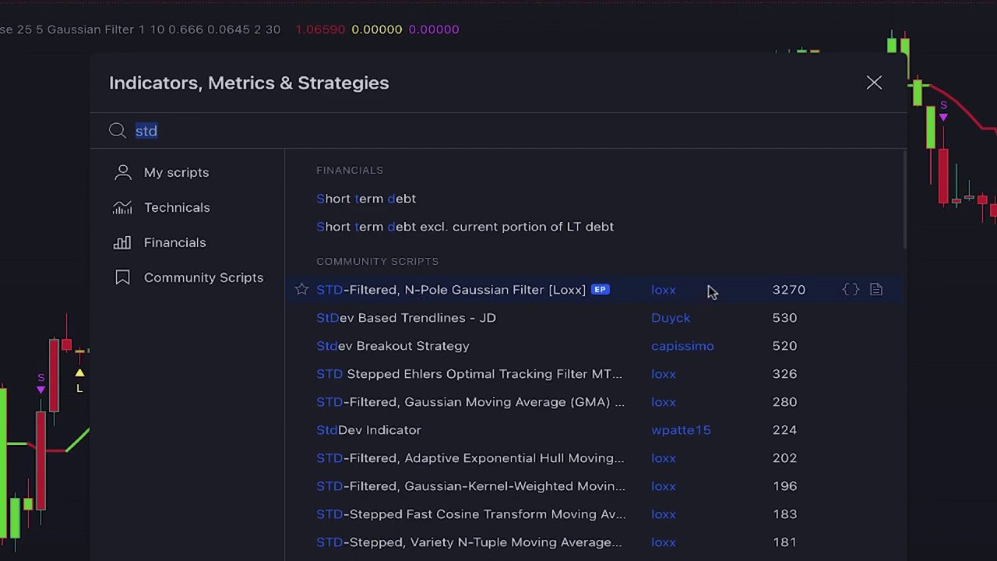
click(874, 83)
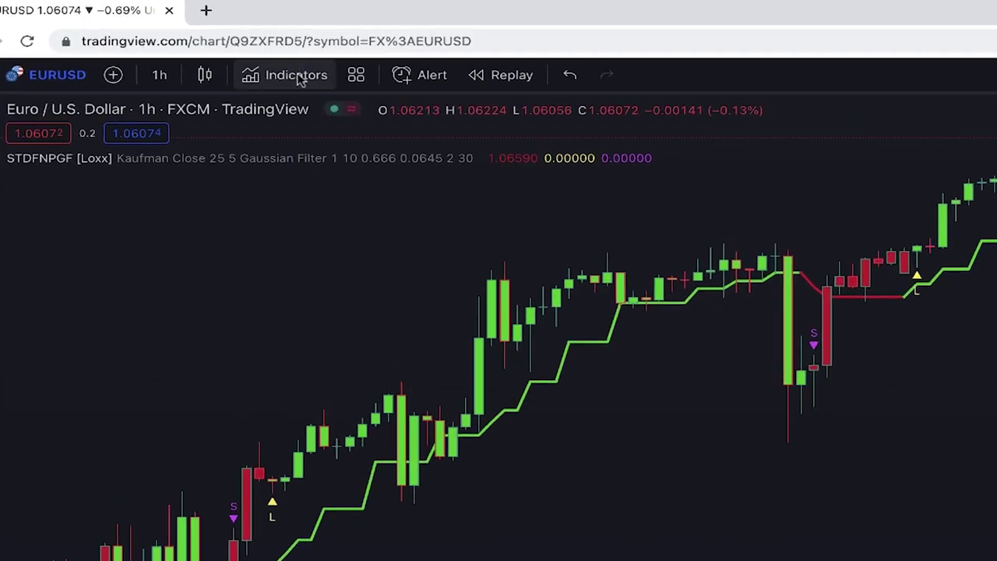
click(302, 81)
Step: Add Relative Strength Index, set its length to 30 and hide the RSI-based MA line
text(rsi)
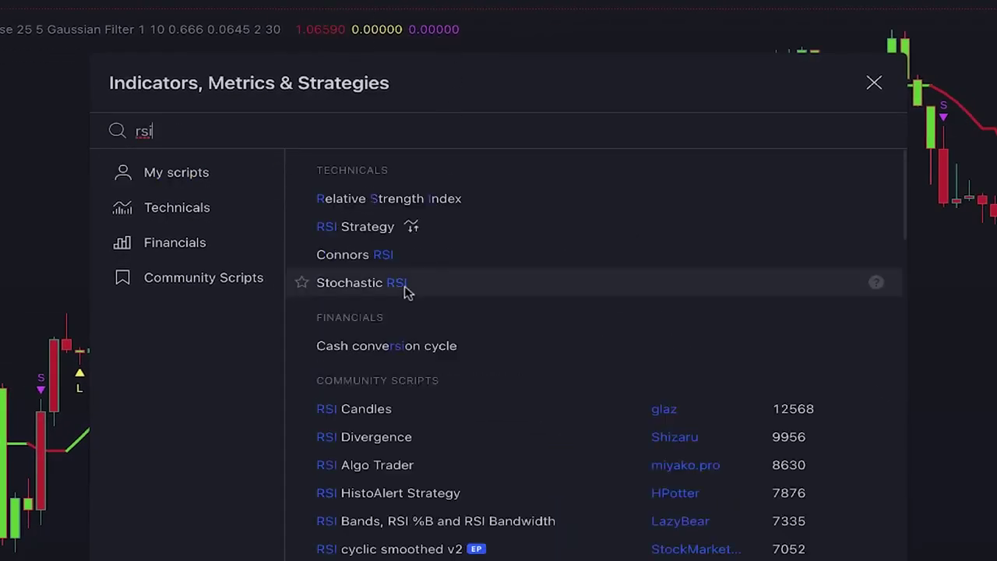
click(402, 204)
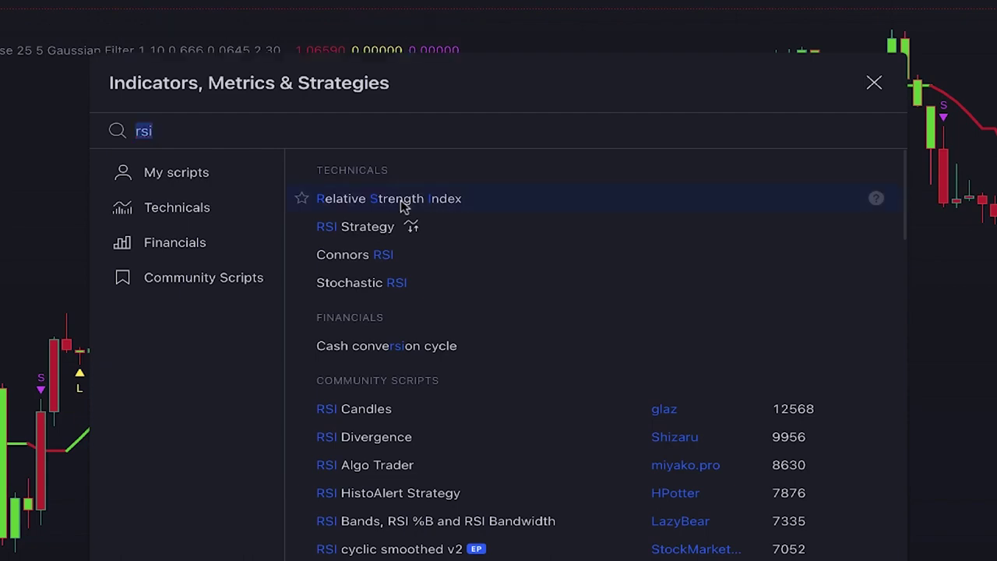
click(875, 83)
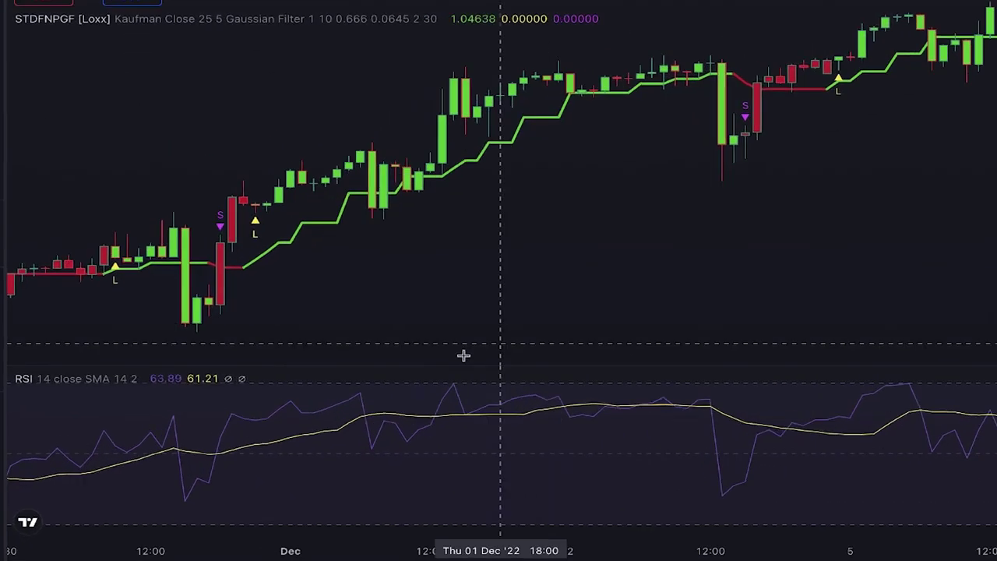
click(184, 378)
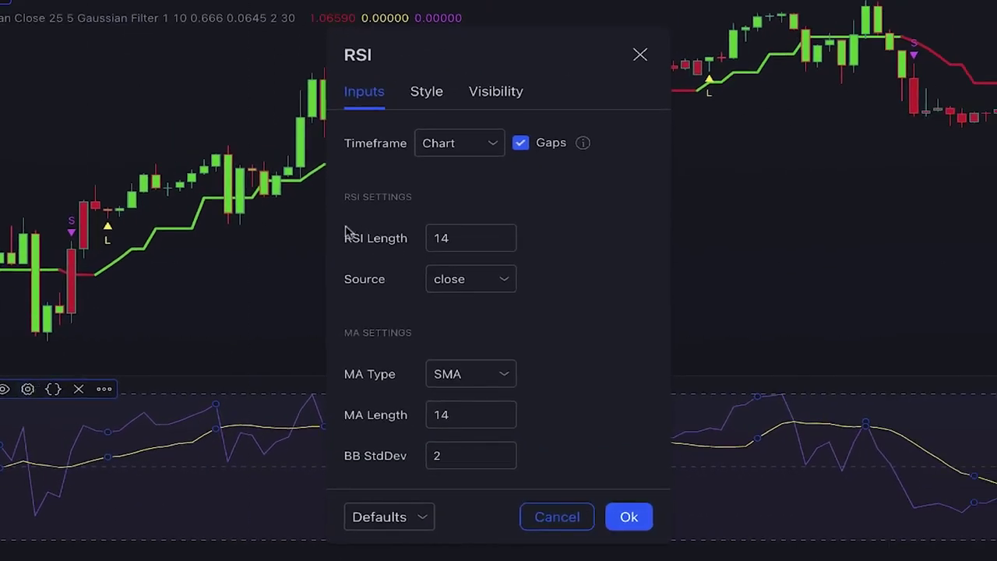
double_click(441, 237)
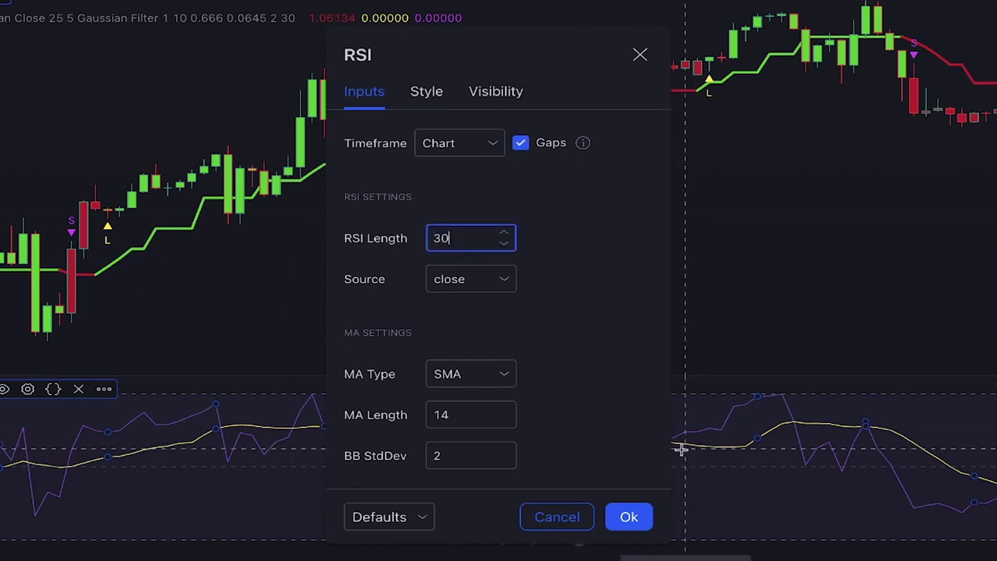
click(435, 92)
click(375, 109)
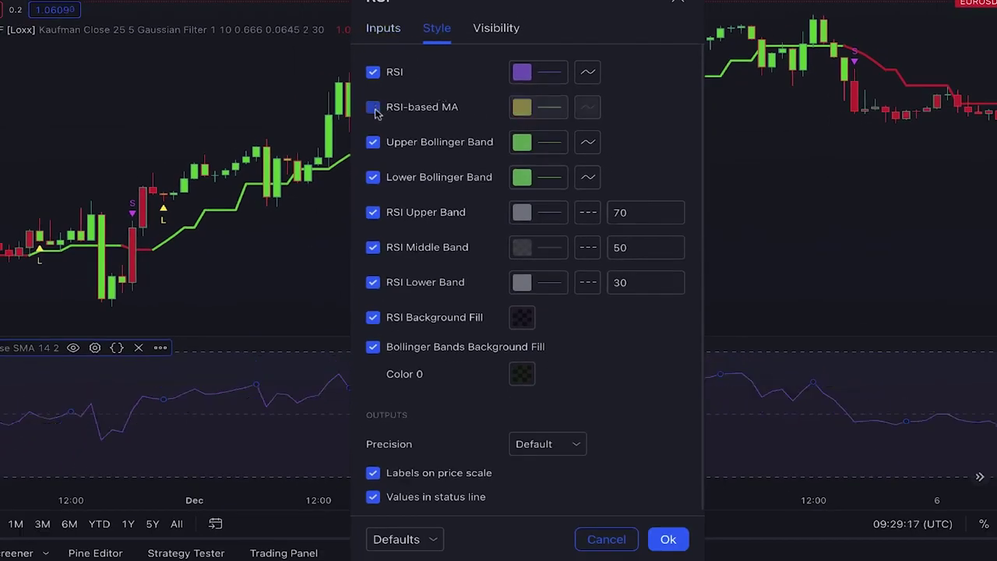
click(667, 539)
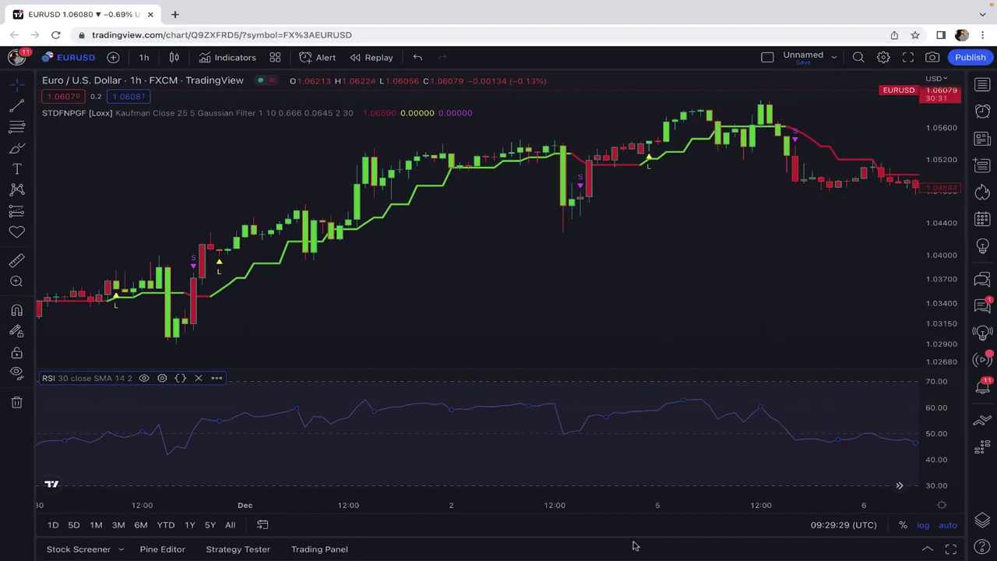
Step: Search 'macd' and add Moving Average Convergence Divergence to the chart
click(265, 78)
text(macd)
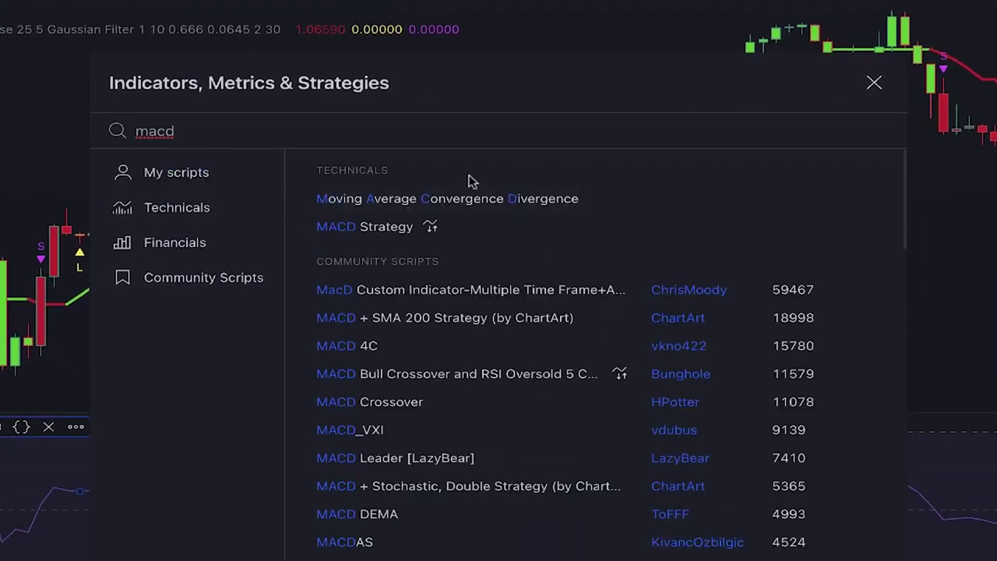
click(487, 201)
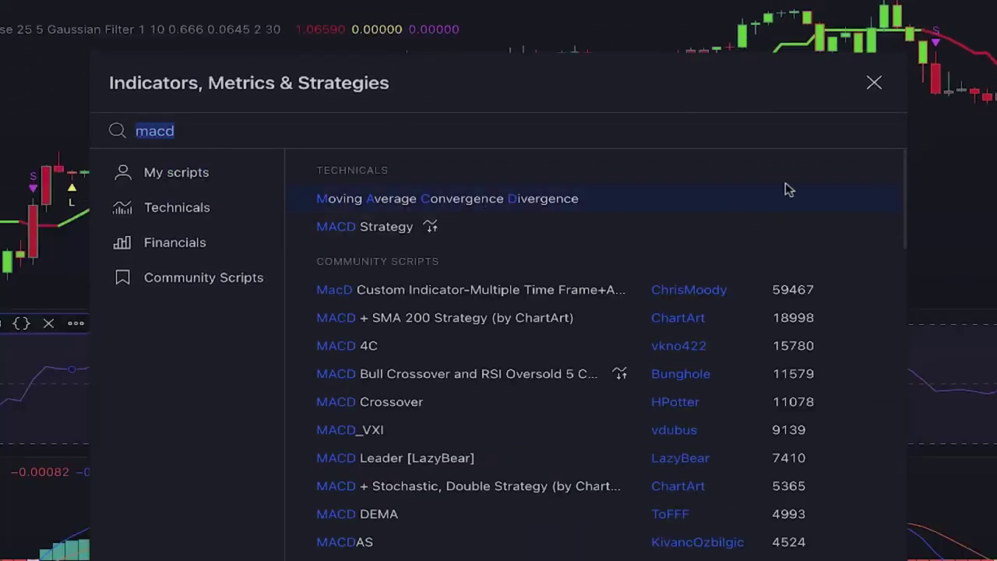
click(872, 84)
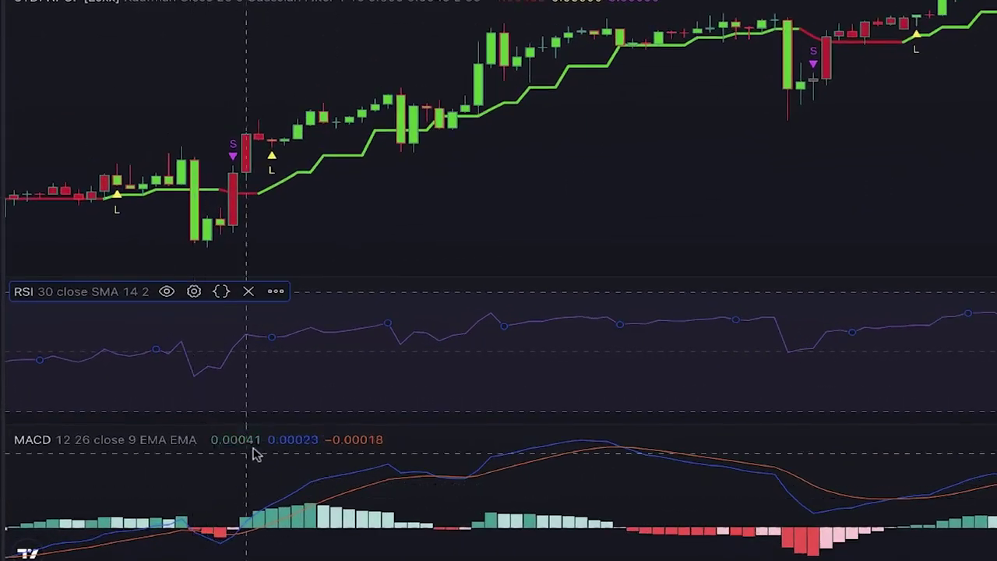
Step: Set MACD fast length 24 and slow length 52, hiding the MACD and signal lines
click(240, 439)
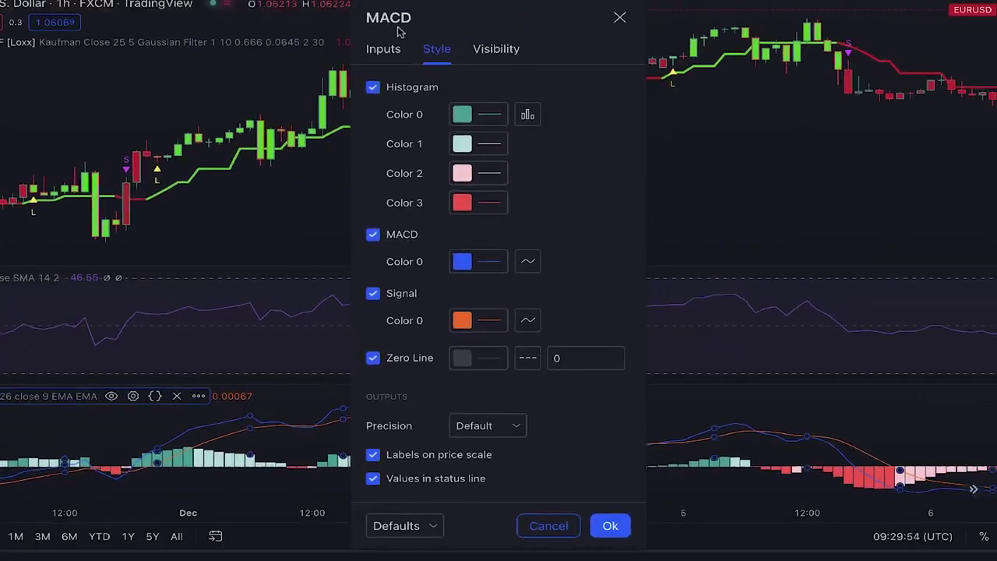
click(384, 49)
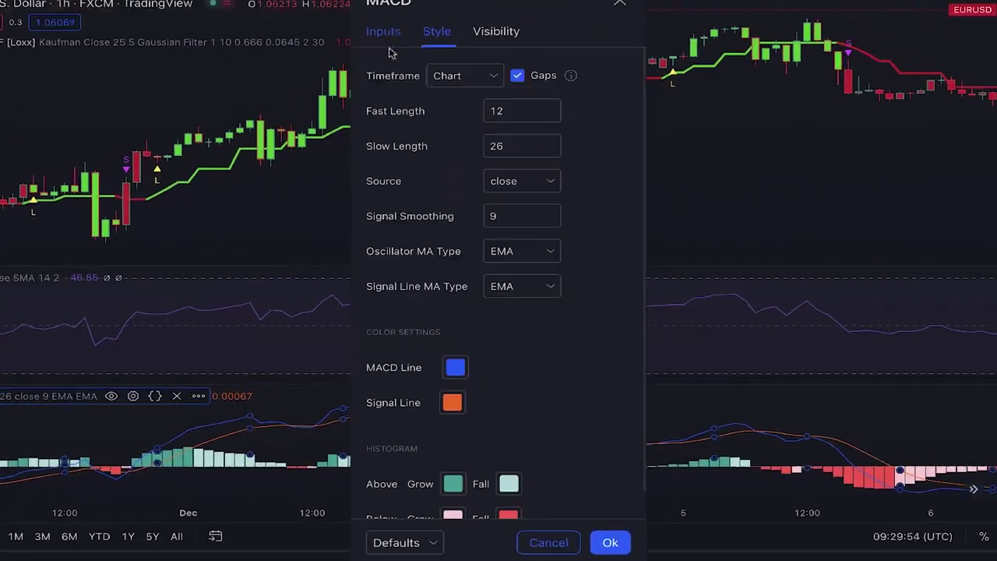
double_click(497, 111)
text(24)
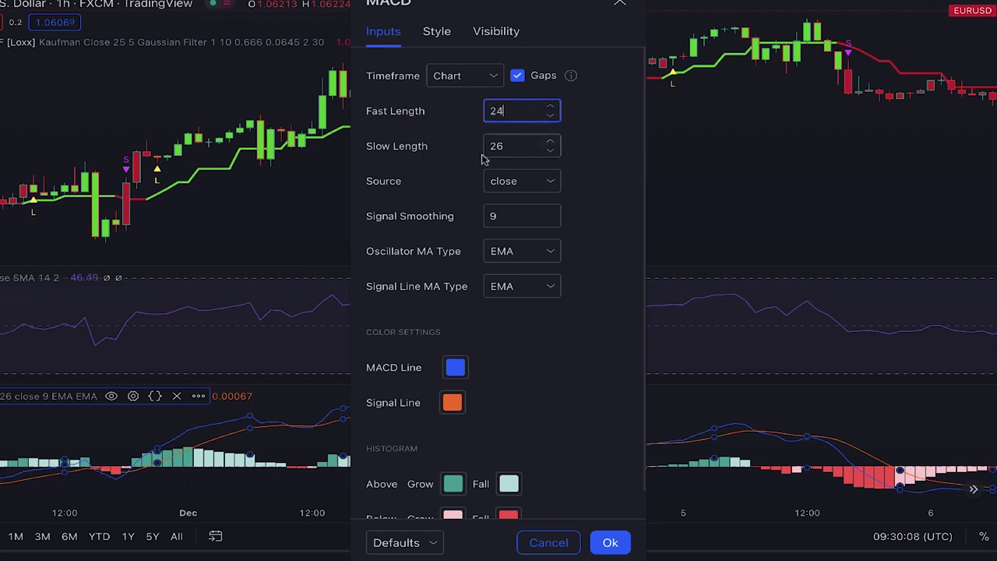
double_click(494, 146)
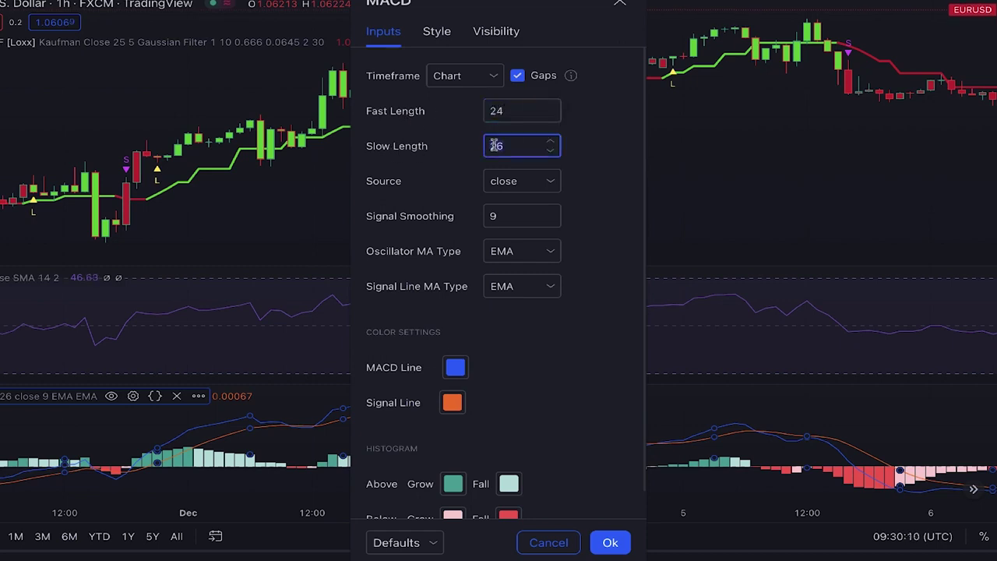
text(52)
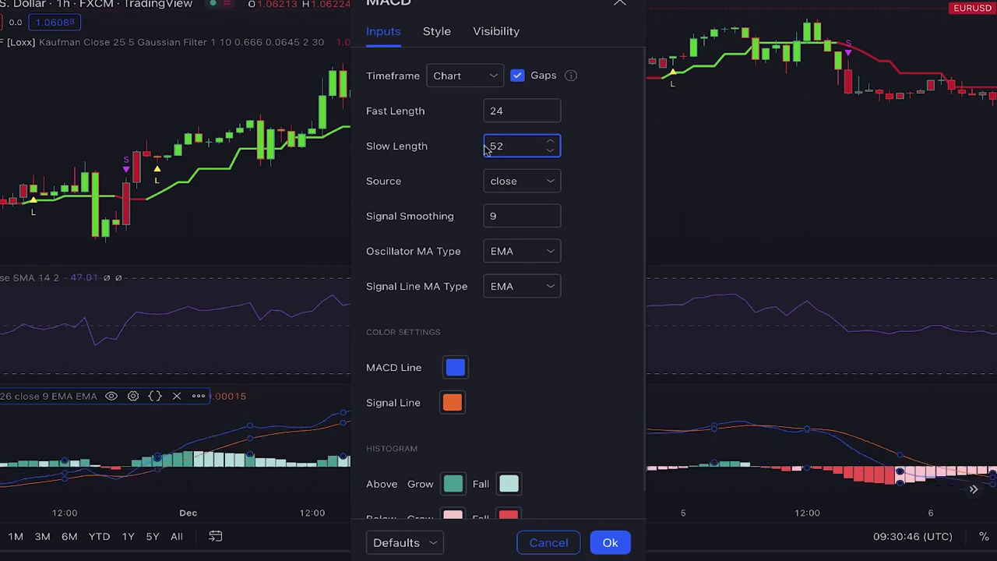
click(436, 32)
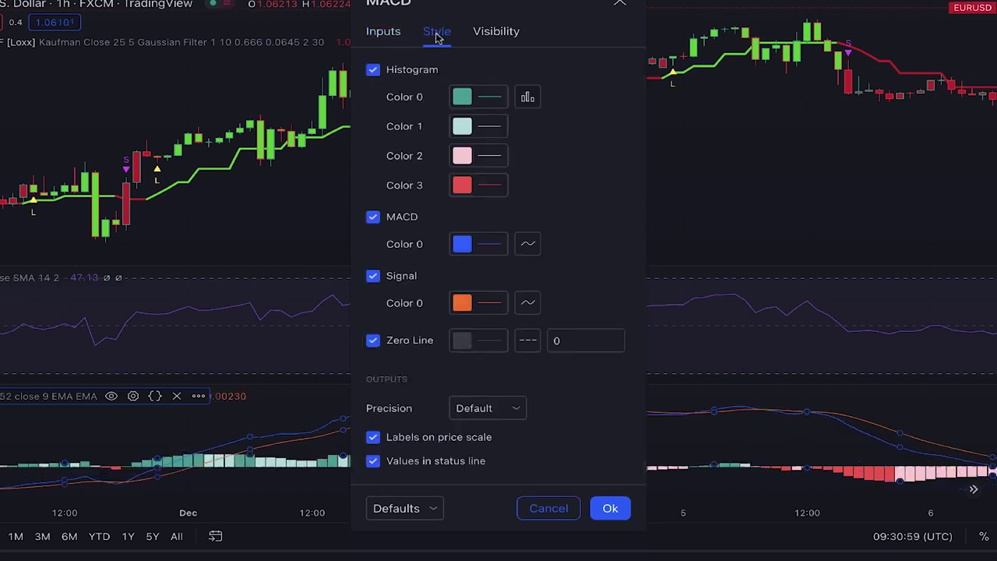
click(373, 217)
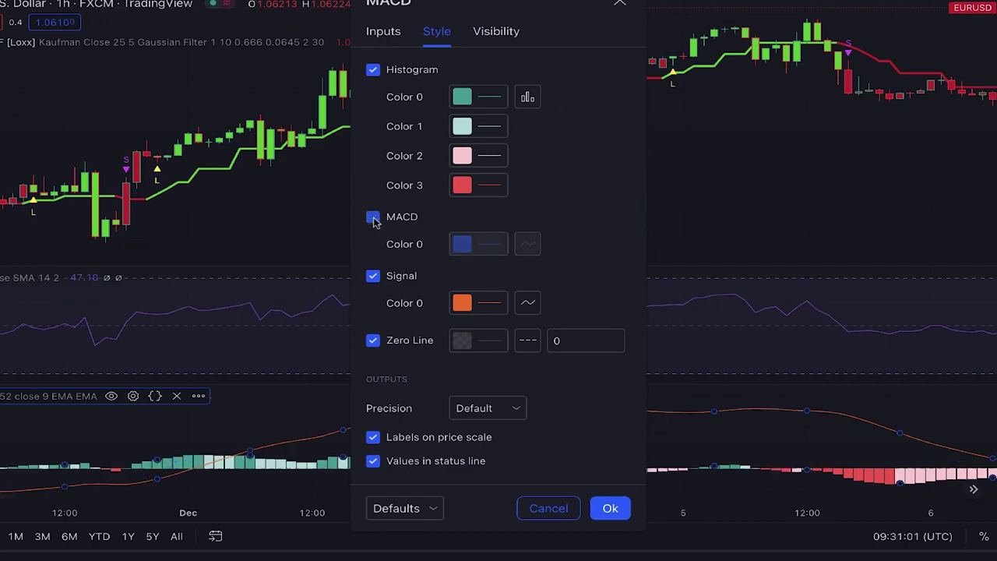
click(373, 276)
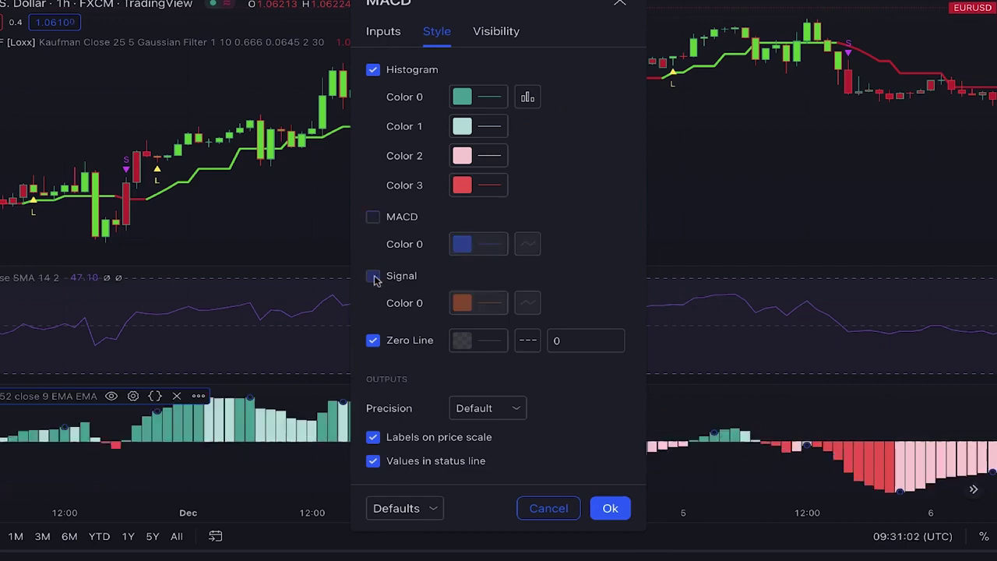
click(610, 509)
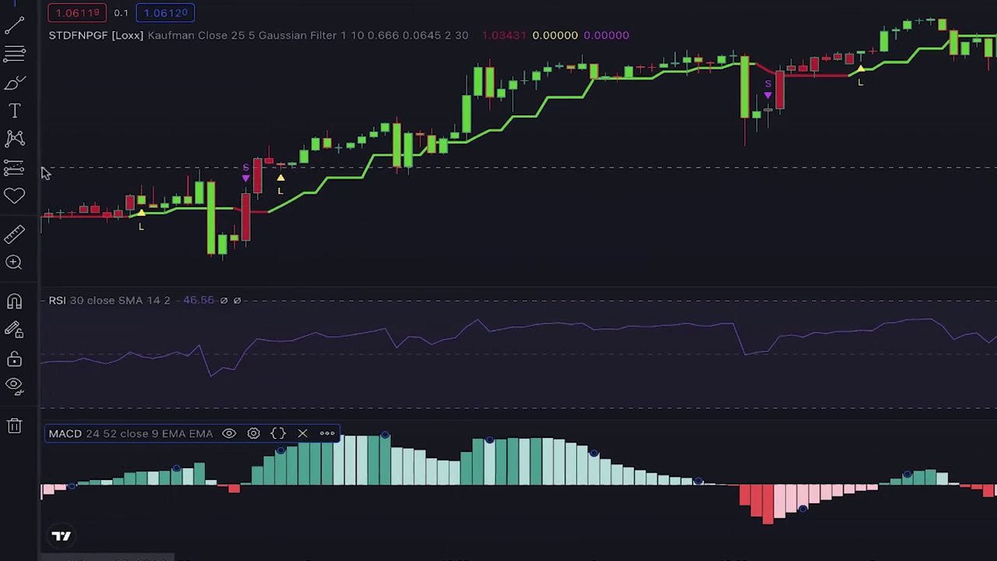
click(291, 164)
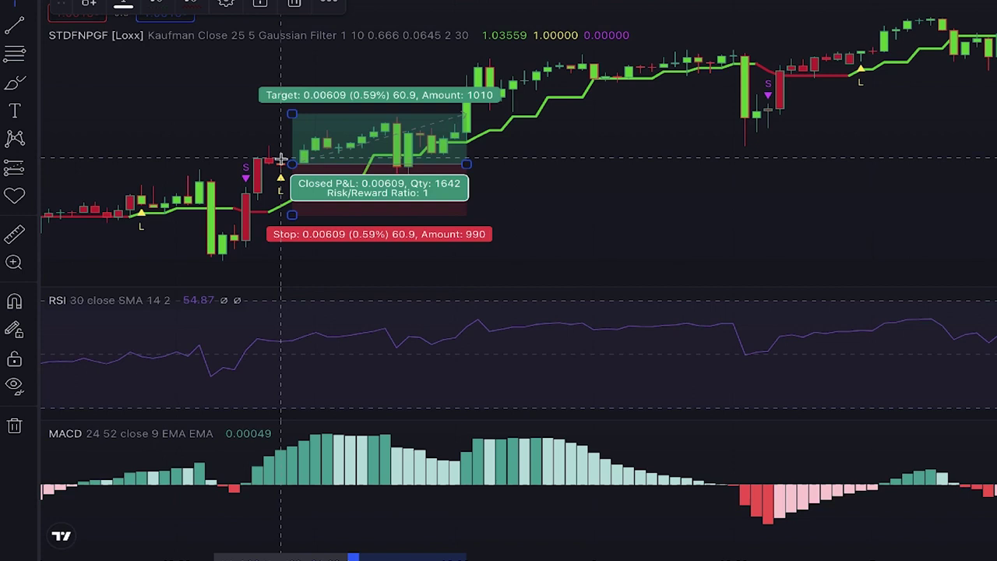
Step: Raise the long position's target to 0.00925 (0.89%) for about 1.52 risk/reward
drag(291, 114, 292, 87)
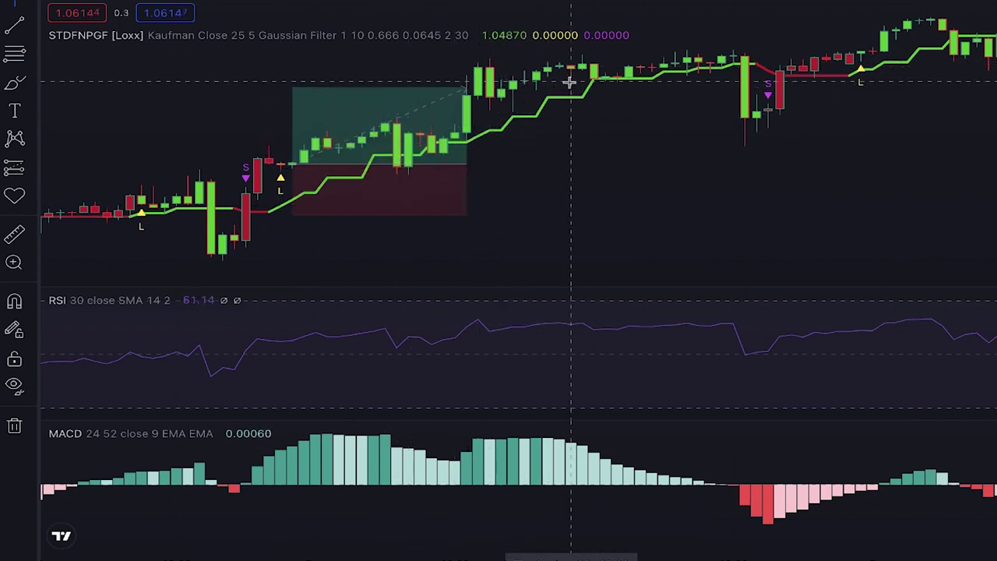
mouse_move(430, 207)
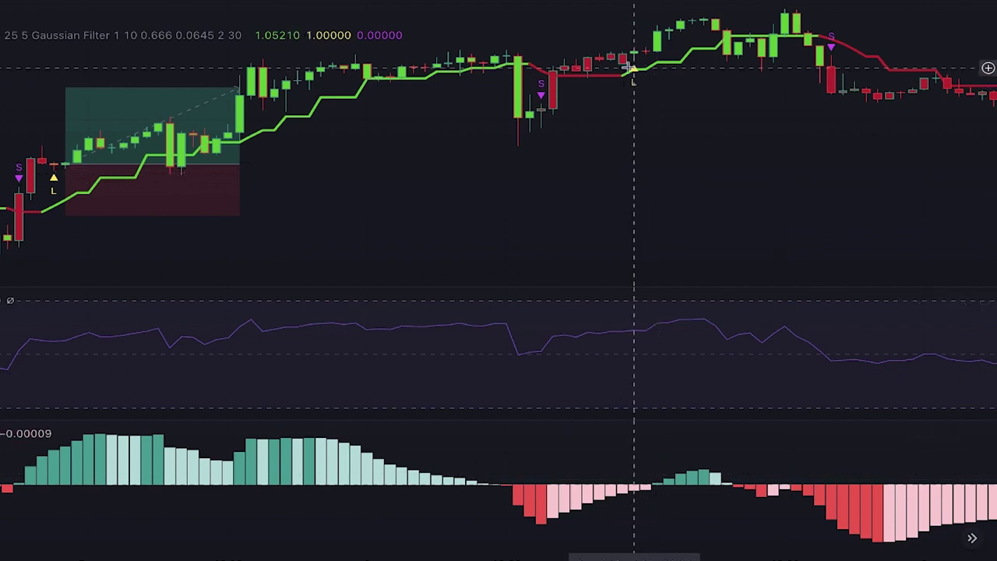
Step: Move forward to the next S sell signal and place a short position there
scroll(634, 78, right, 10)
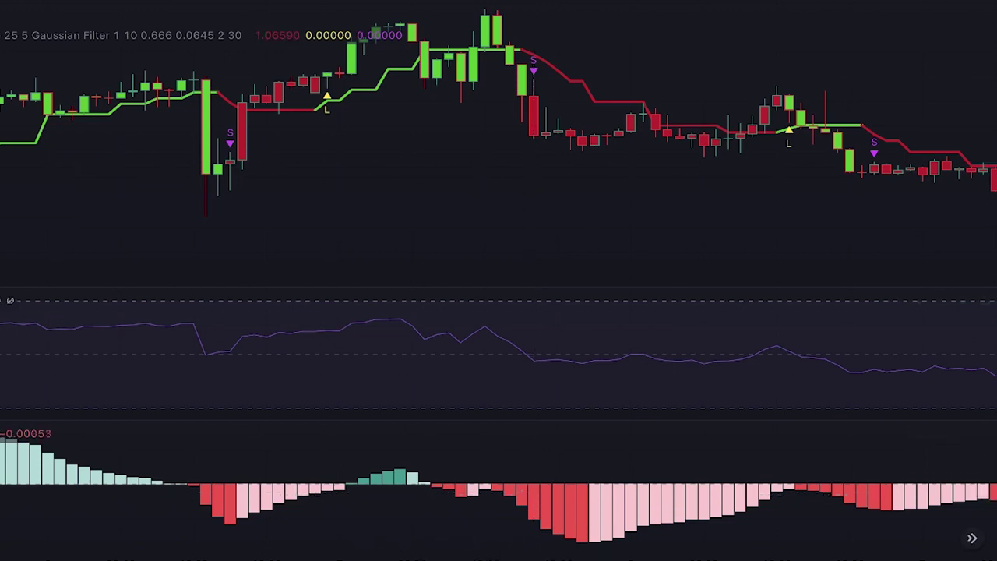
click(546, 134)
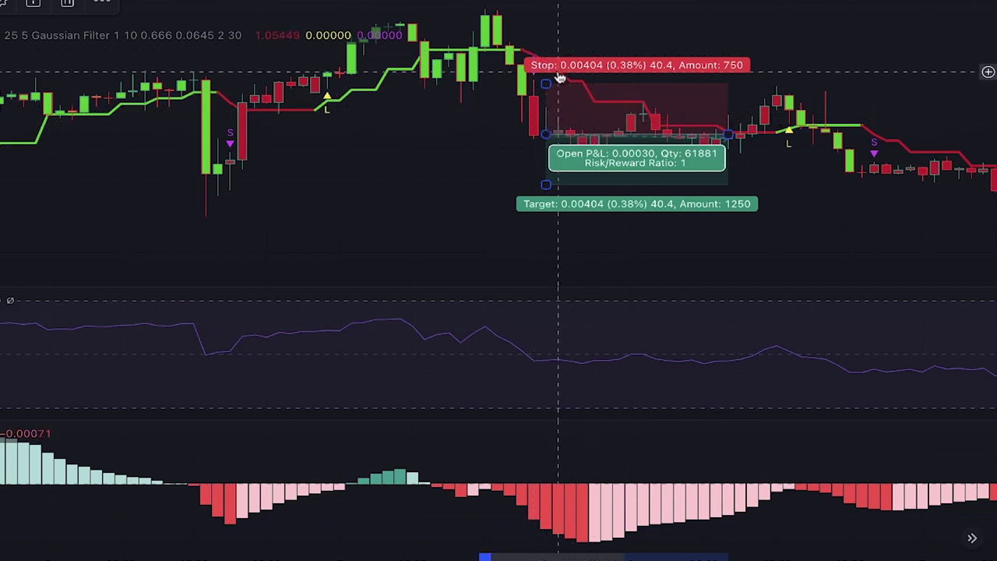
Step: Tighten the short's stop and lower its target, then add a short at the next S signal
drag(546, 84, 546, 94)
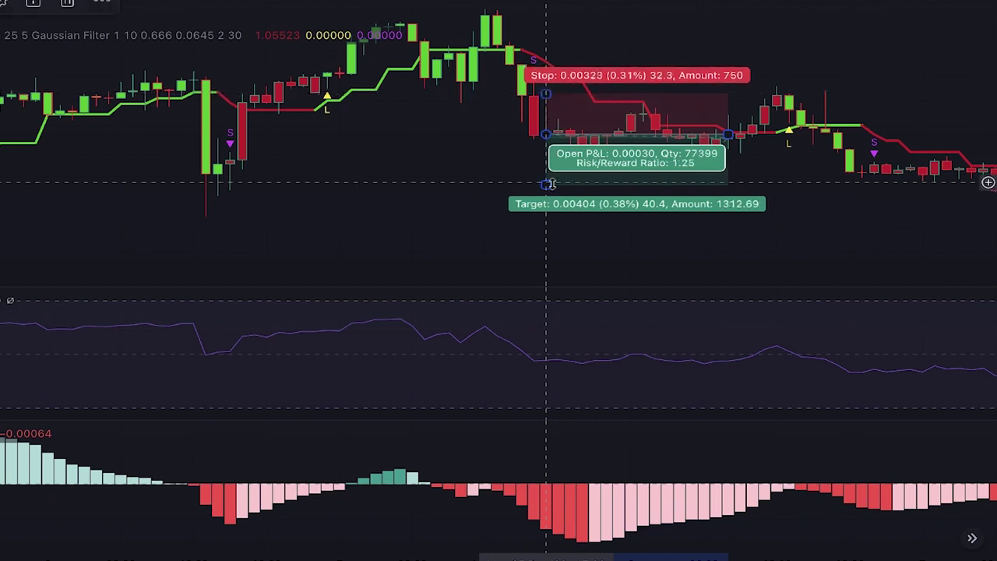
drag(547, 184, 547, 196)
scroll(535, 167, right, 10)
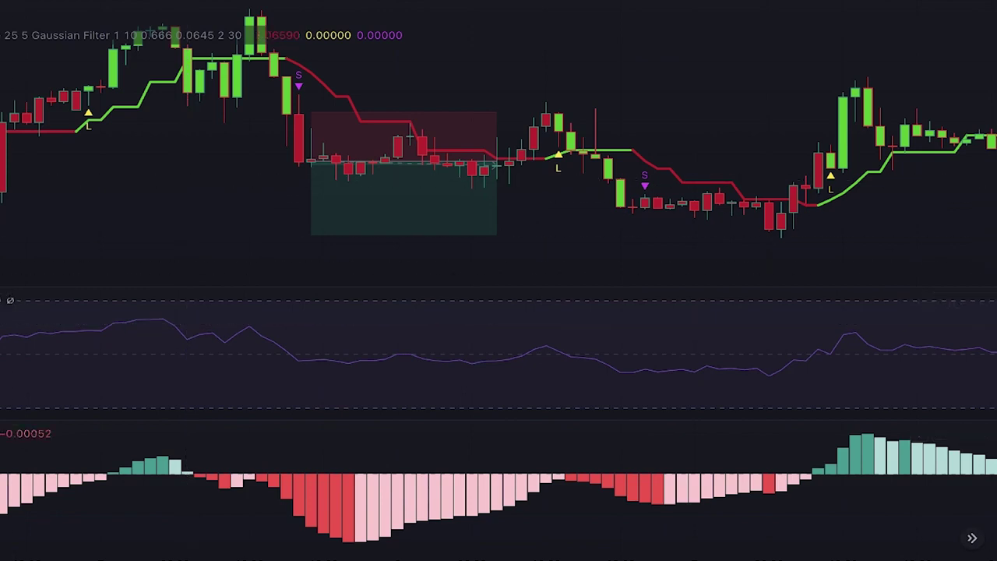
click(658, 199)
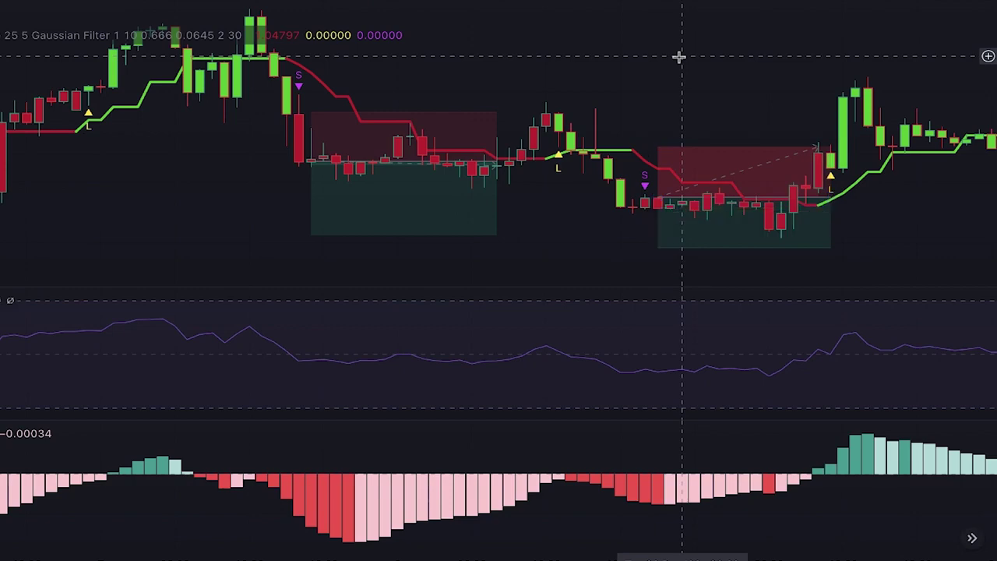
Step: Review the new short, deselect it, and place a long position at the next L signal
scroll(683, 69, right, 5)
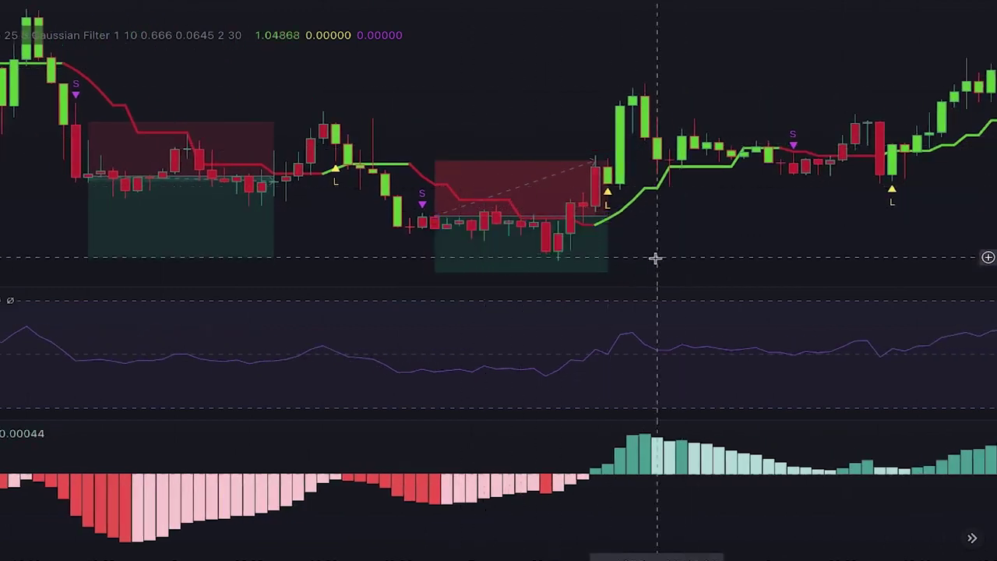
mouse_move(578, 208)
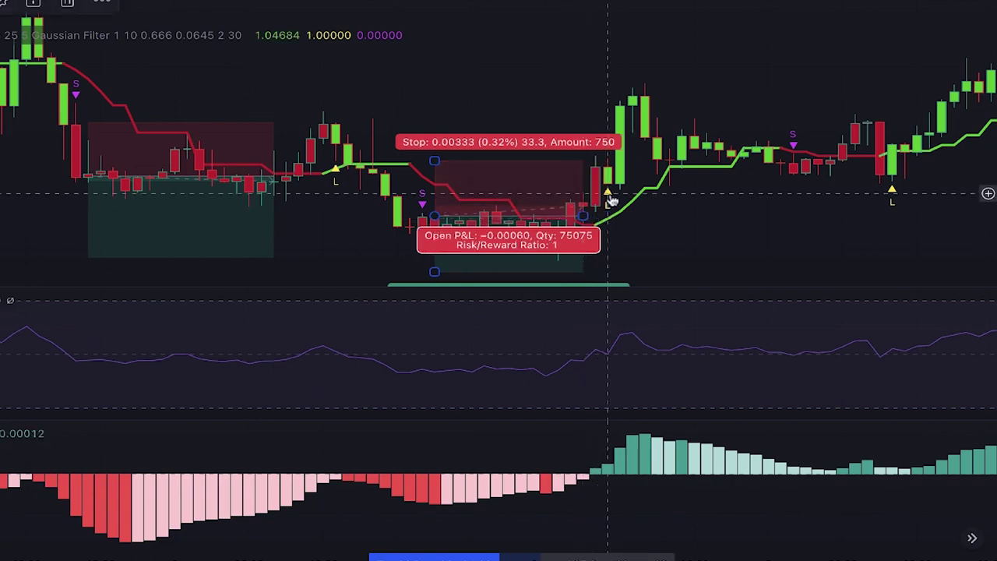
scroll(610, 195, right, 5)
scroll(610, 194, right, 2)
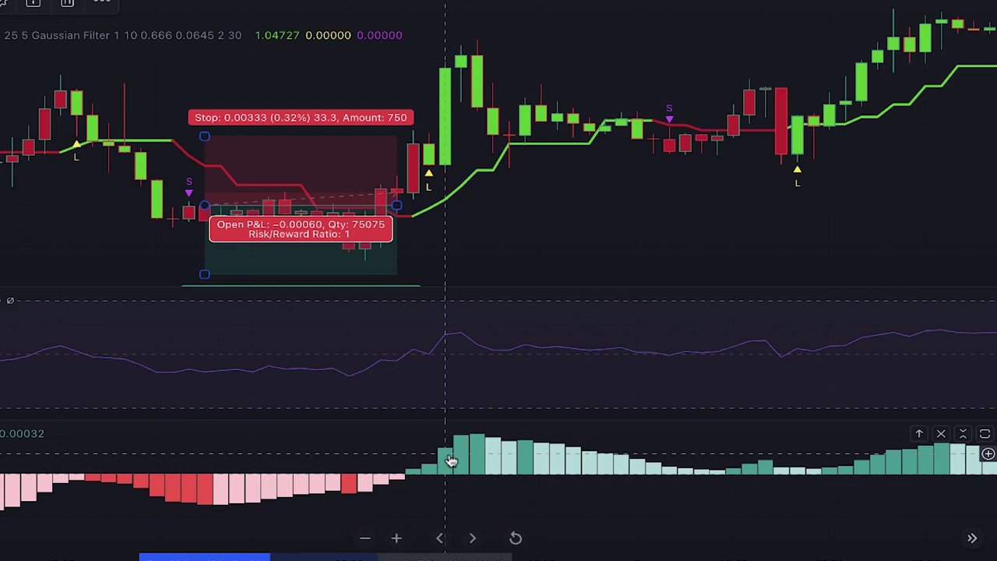
key(Escape)
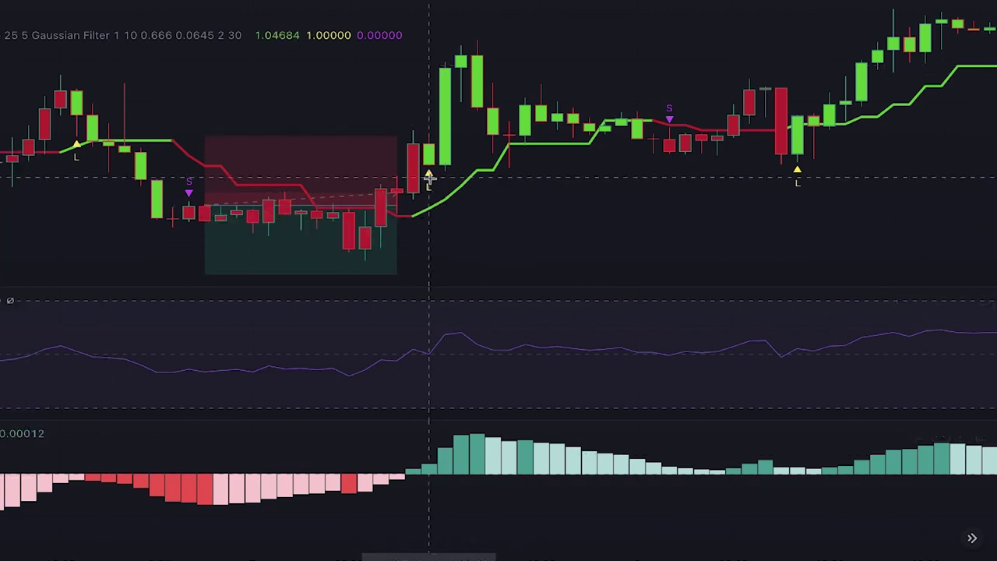
click(445, 163)
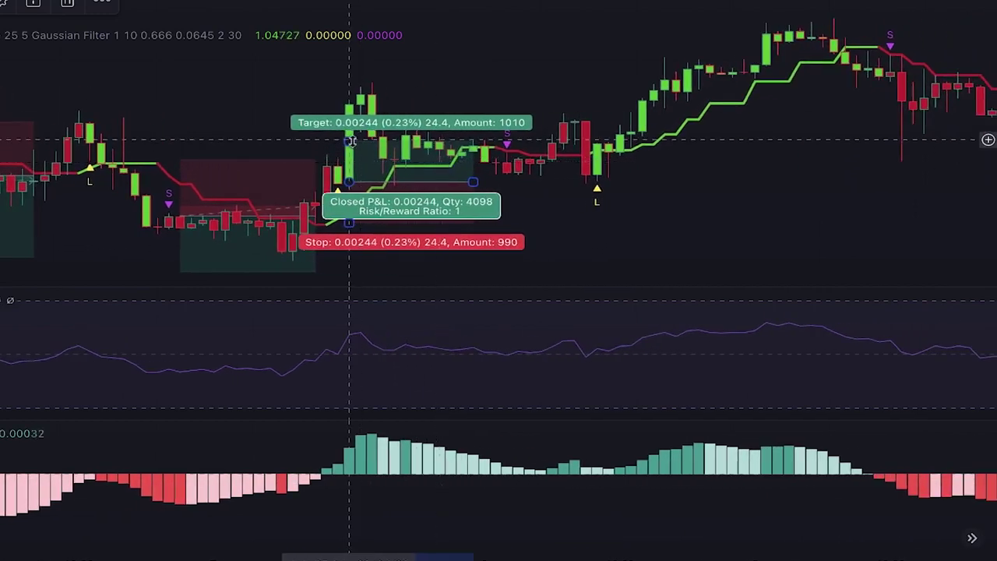
Step: Raise the long position's target to a 3.71 risk/reward ratio and deselect it
drag(350, 140, 350, 31)
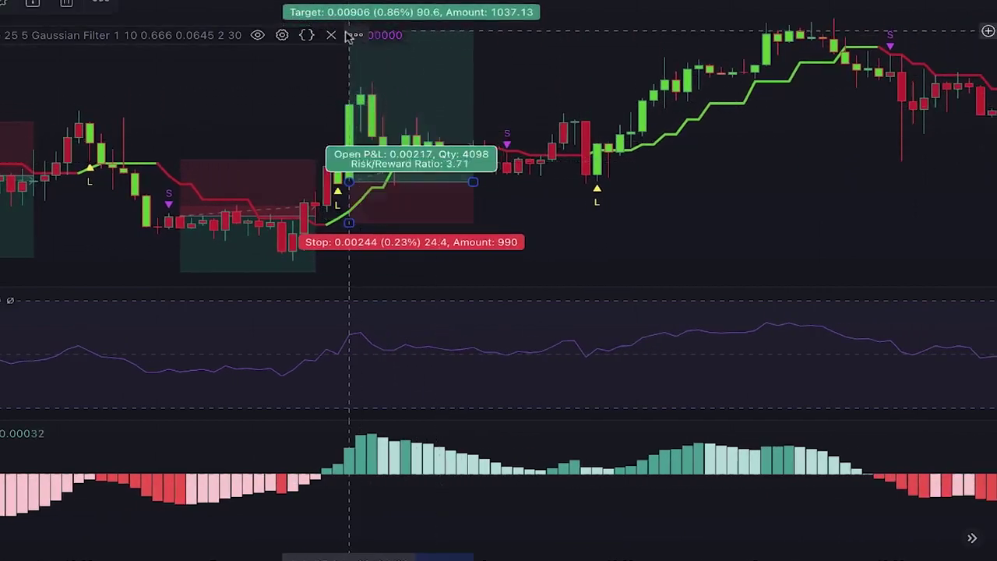
click(561, 56)
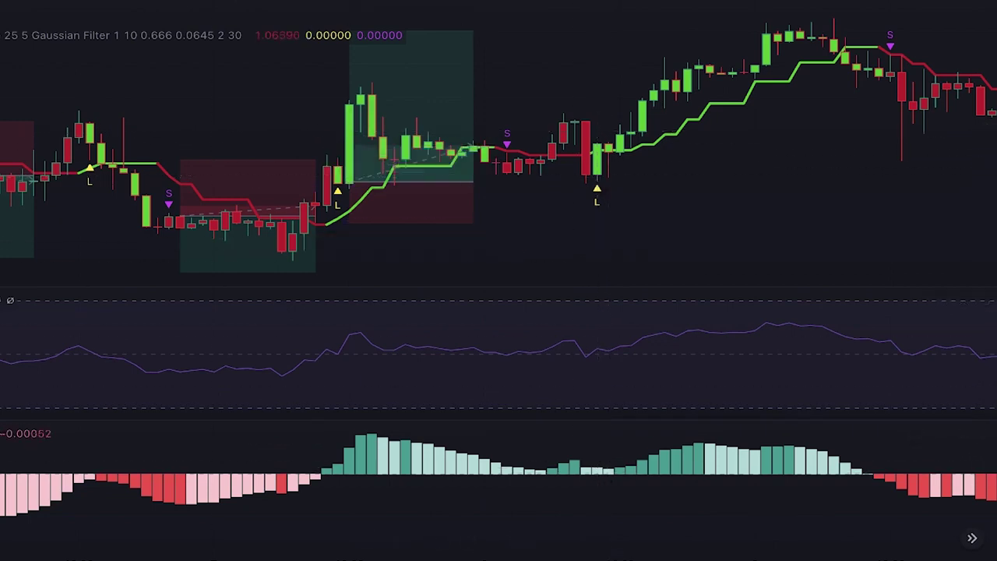
Step: Place a long position at the later L buy signal, with target and stop each 0.00302
click(607, 147)
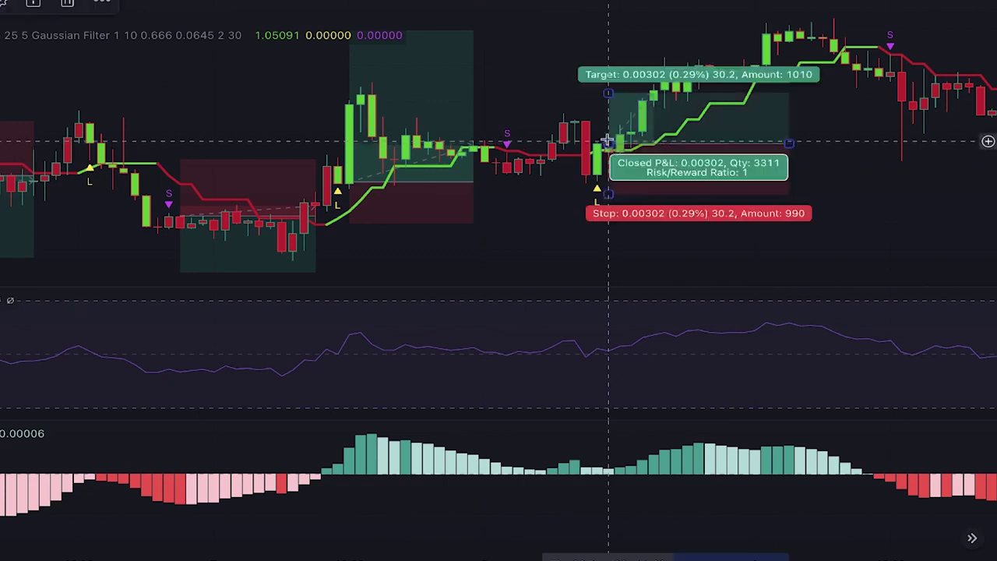